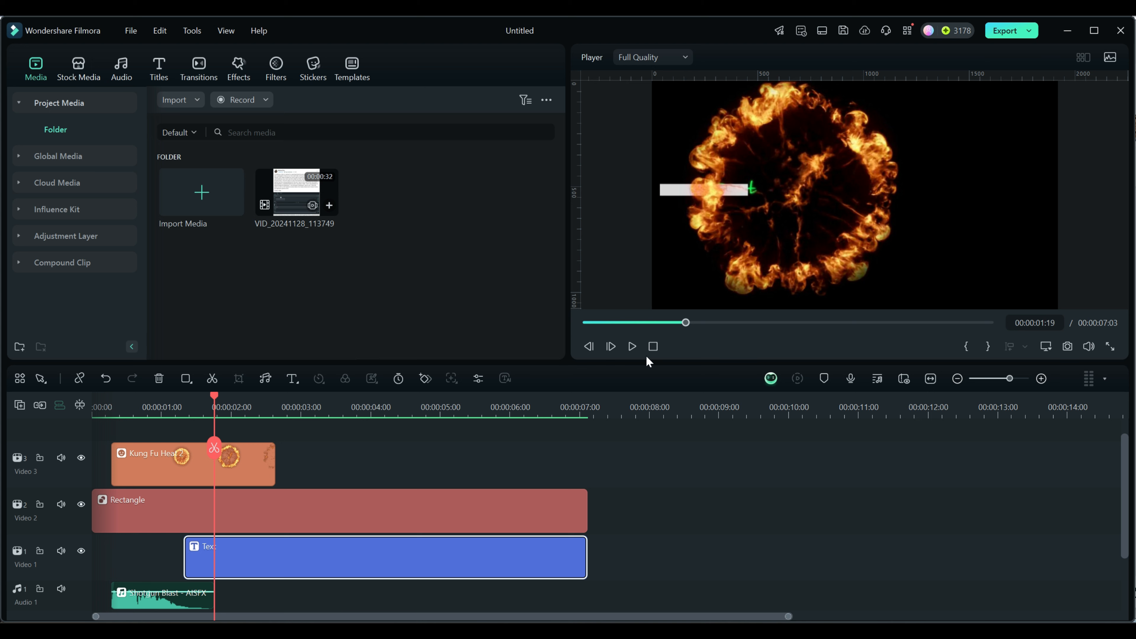
- Play back the current animation in the preview
{"action": "left_click", "coordinate": [653, 346]}
{"action": "left_click", "coordinate": [631, 345]}
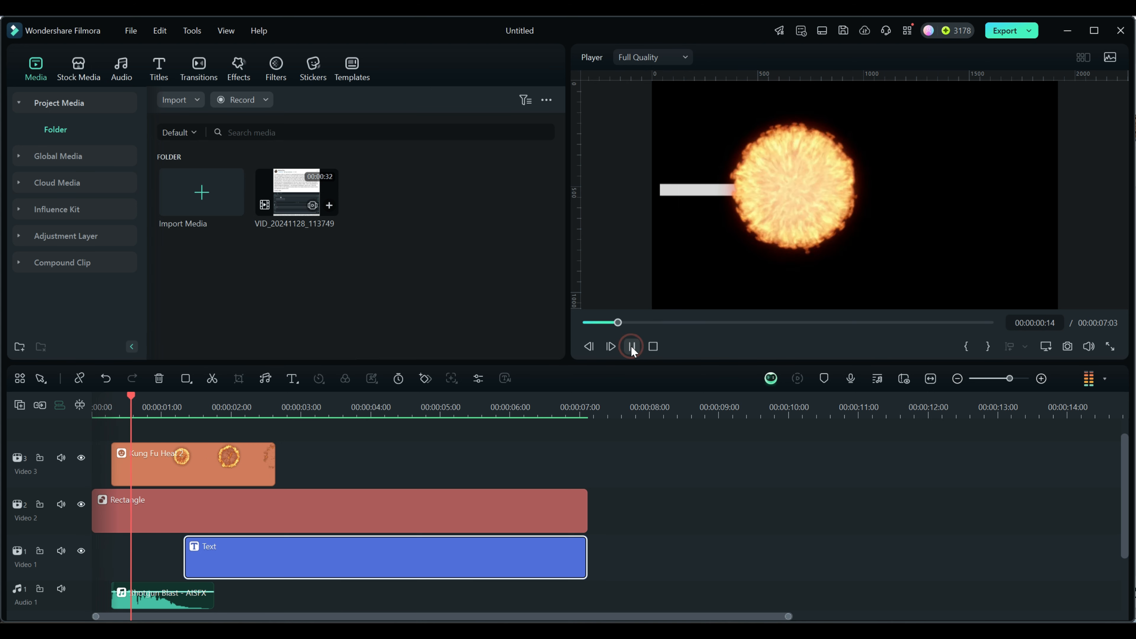
{"action": "left_click", "coordinate": [631, 345]}
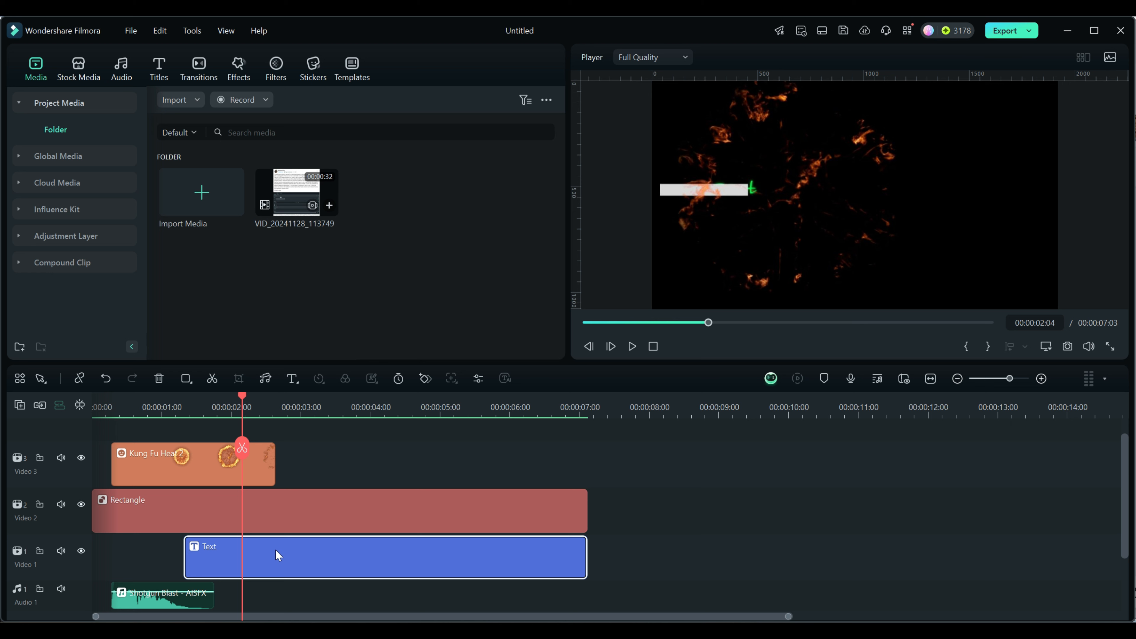
- Open keyframe editing for the text clip and expand the text's Transform settings
{"action": "key", "text": "Up"}
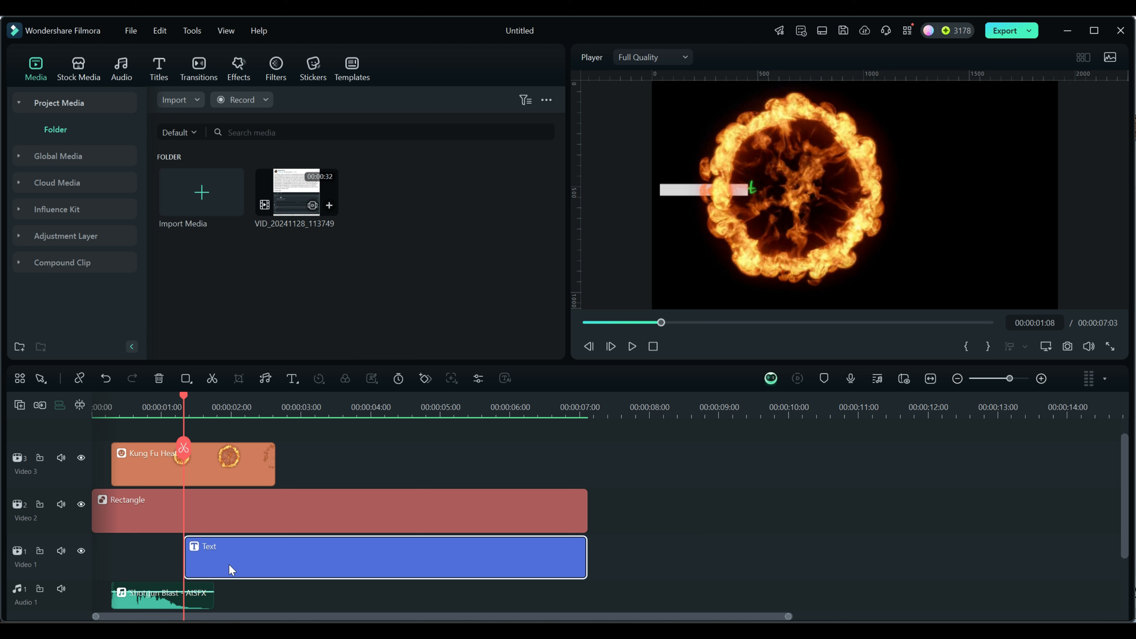
{"action": "left_click", "coordinate": [425, 380]}
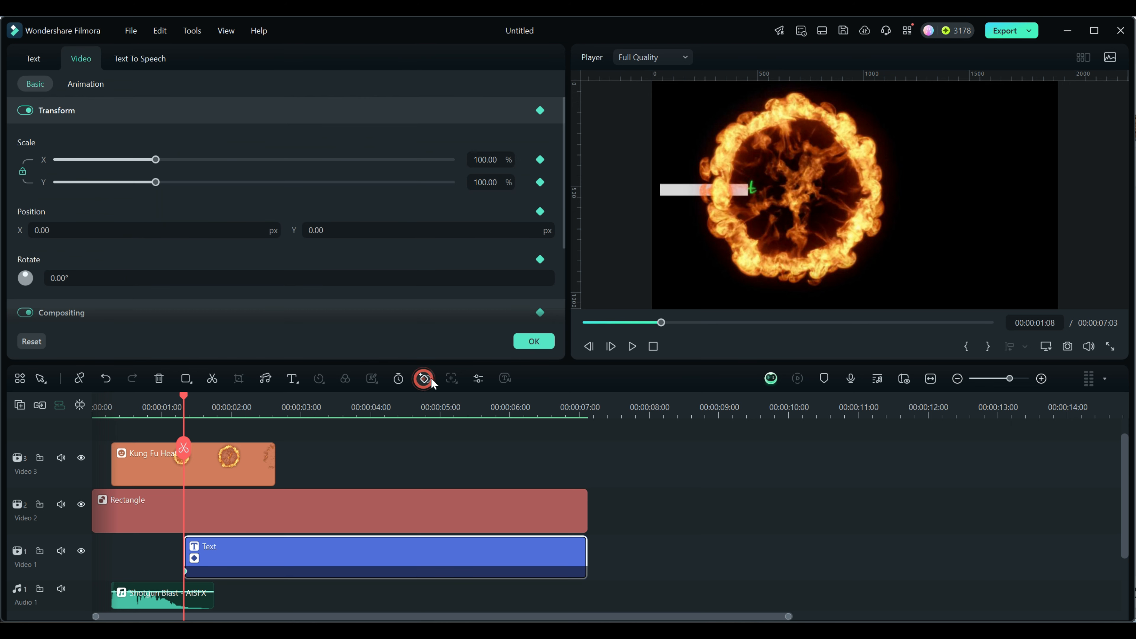
{"action": "left_click", "coordinate": [34, 58]}
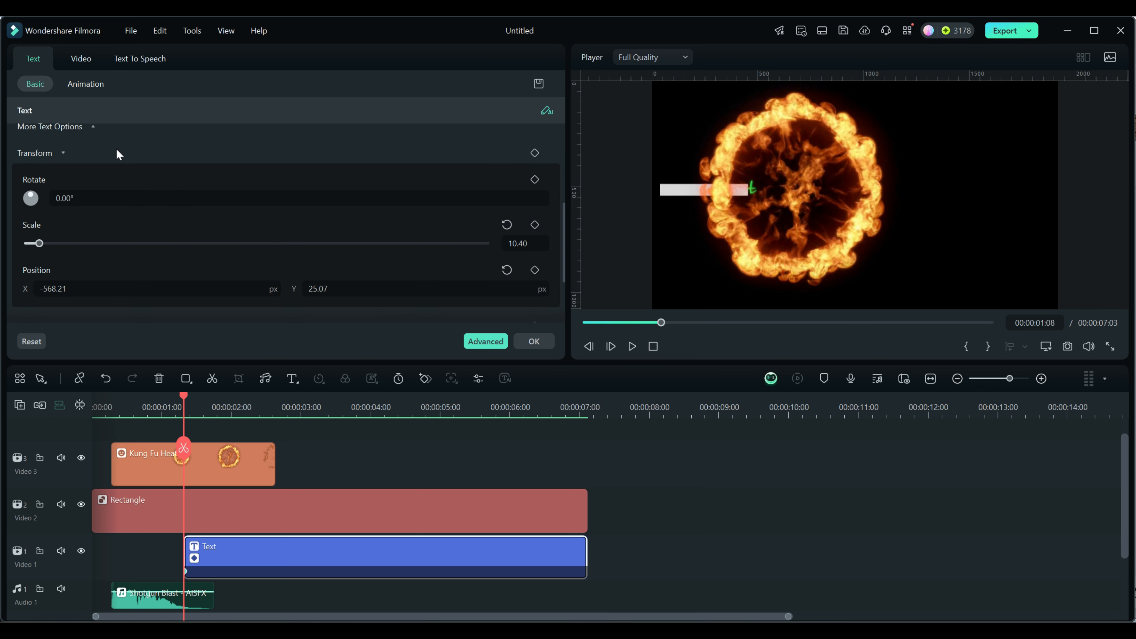
{"action": "left_click", "coordinate": [64, 153]}
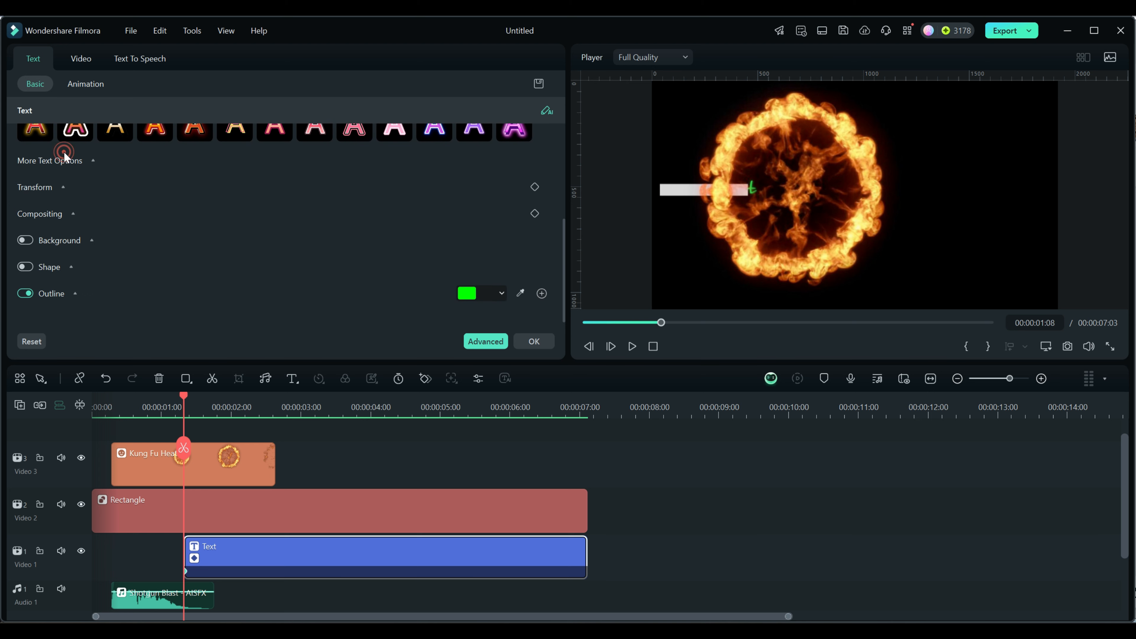
{"action": "left_click_drag", "start_coordinate": [562, 250], "coordinate": [564, 122]}
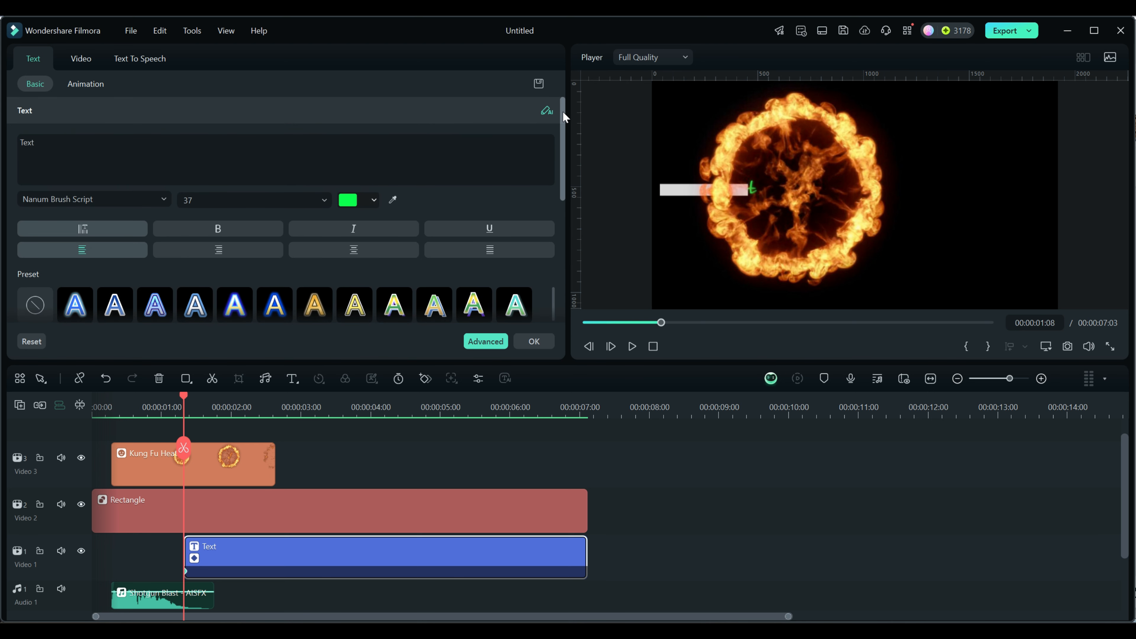
{"action": "left_click_drag", "start_coordinate": [561, 153], "coordinate": [589, 287]}
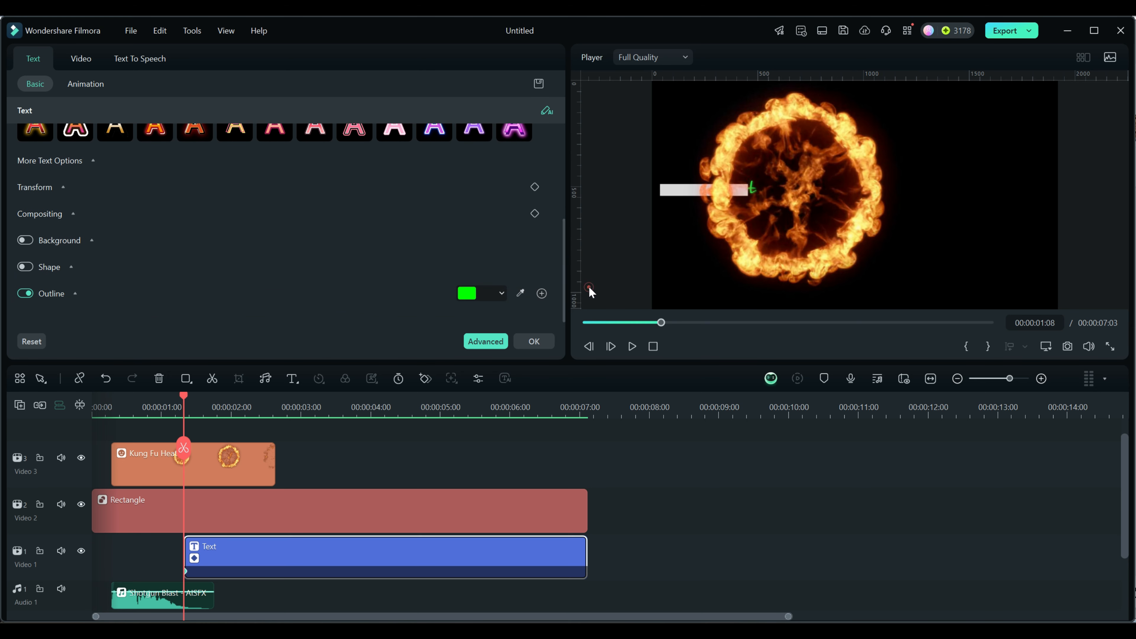
{"action": "left_click", "coordinate": [63, 189]}
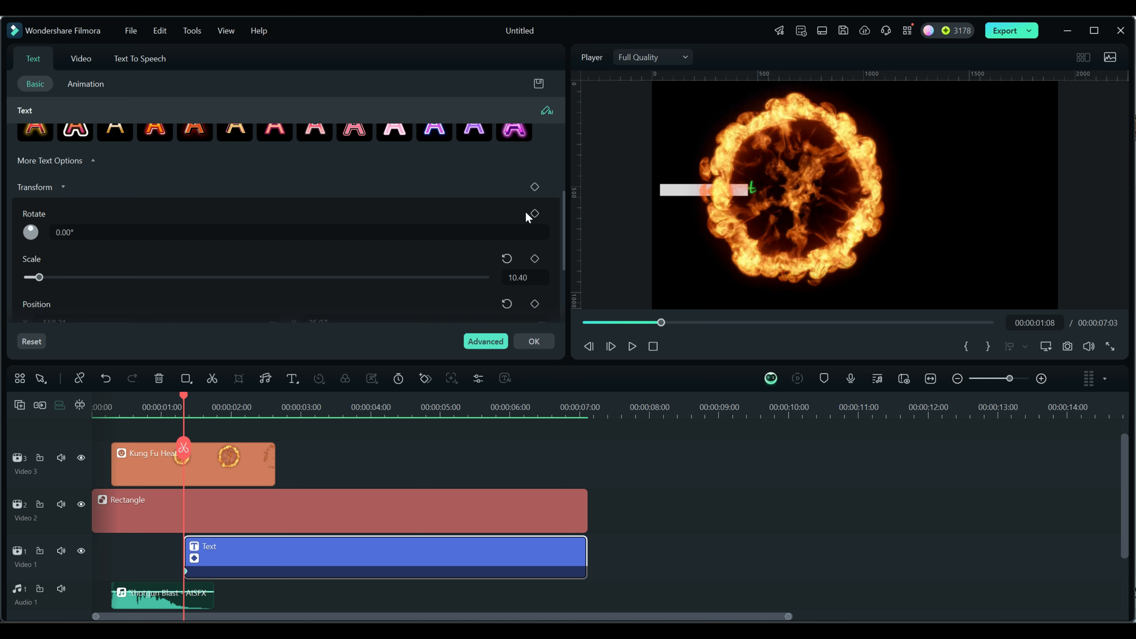
{"action": "left_click_drag", "start_coordinate": [562, 206], "coordinate": [564, 226]}
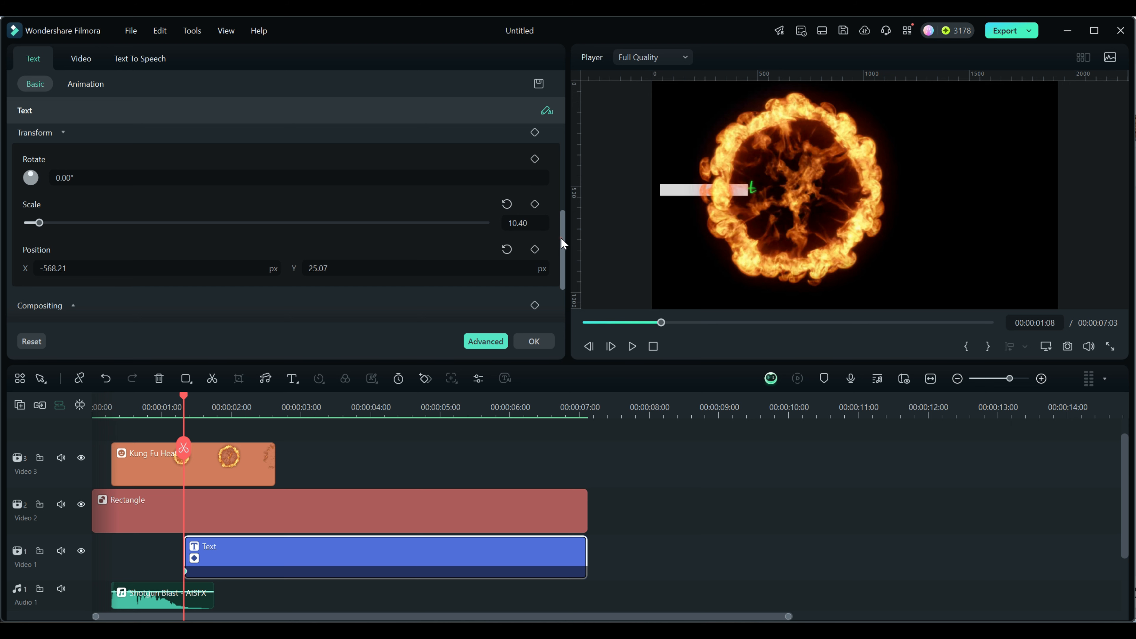
{"action": "left_click_drag", "start_coordinate": [562, 243], "coordinate": [563, 248]}
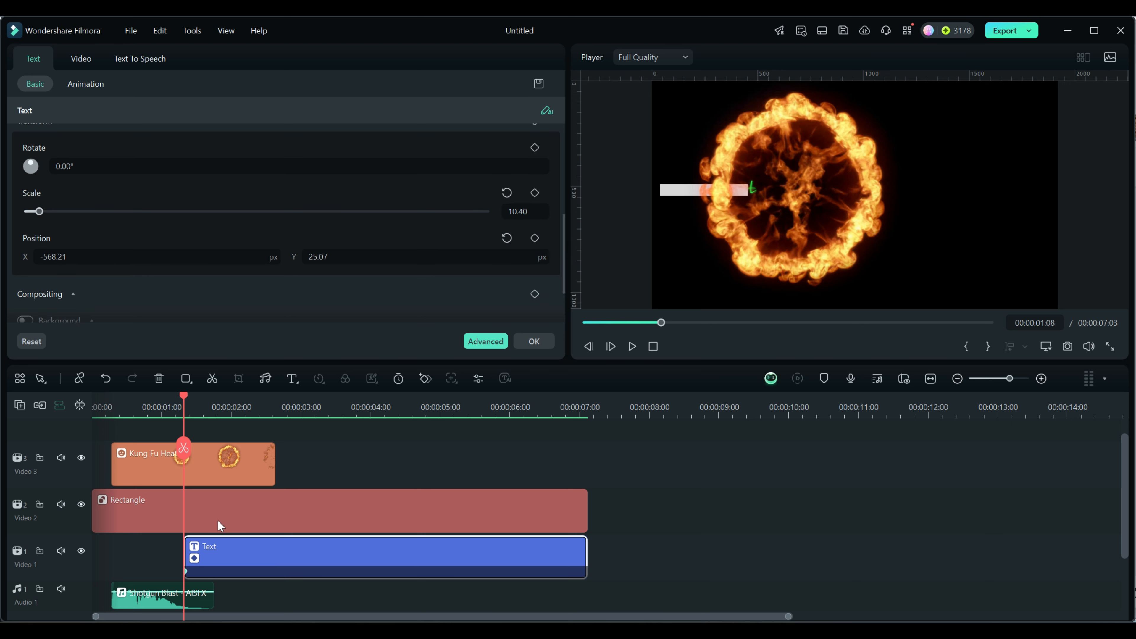
- Delete the clip's existing keyframe and add a Transform keyframe for the text at 00:00:01:08
{"action": "right_click", "coordinate": [185, 572]}
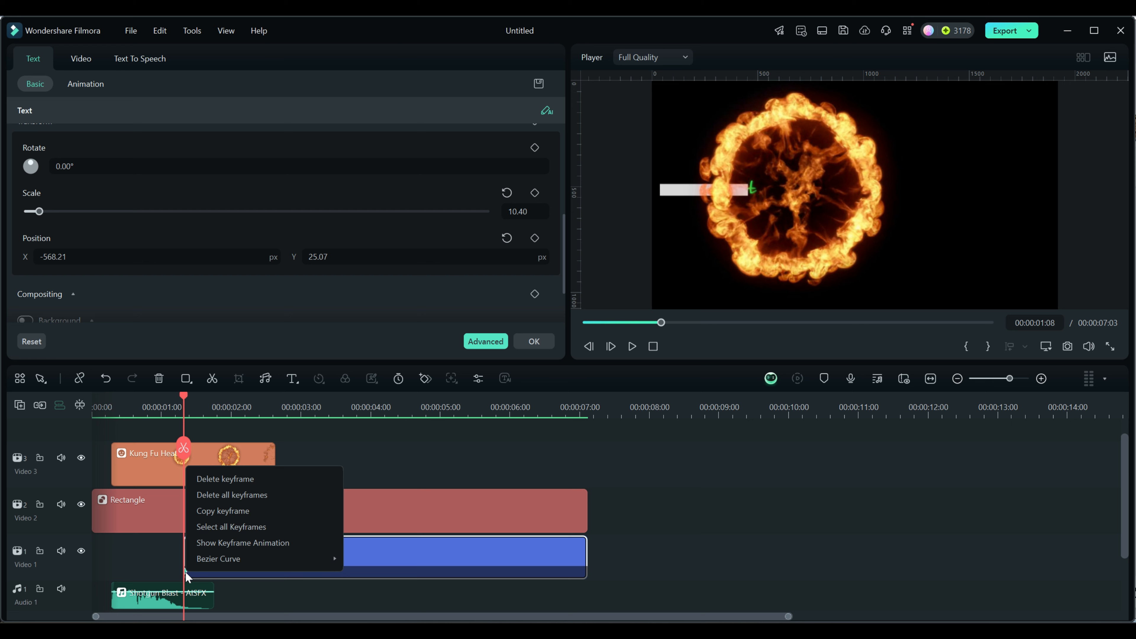
{"action": "left_click", "coordinate": [246, 480]}
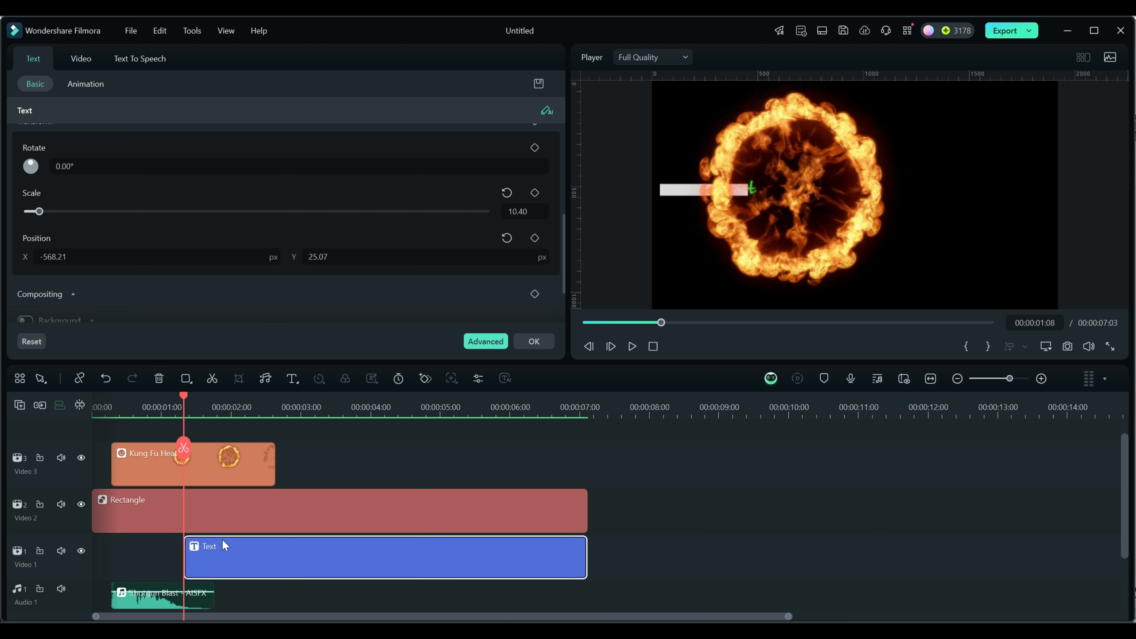
{"action": "scroll", "coordinate": [564, 243], "scroll_direction": "up", "scroll_amount": 2}
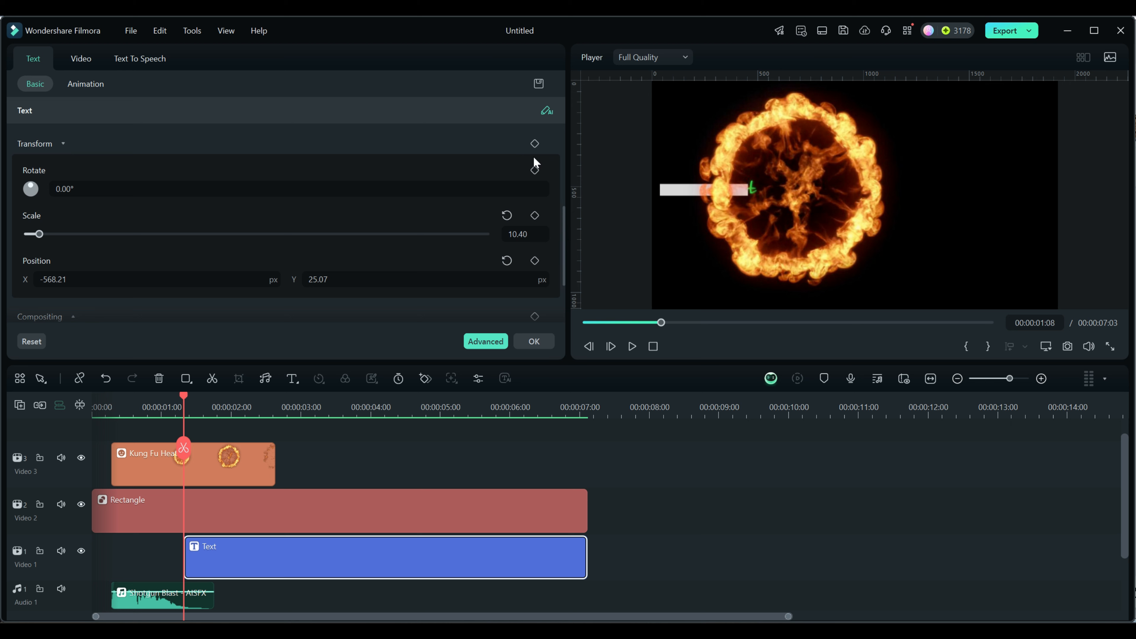
{"action": "left_click", "coordinate": [535, 144]}
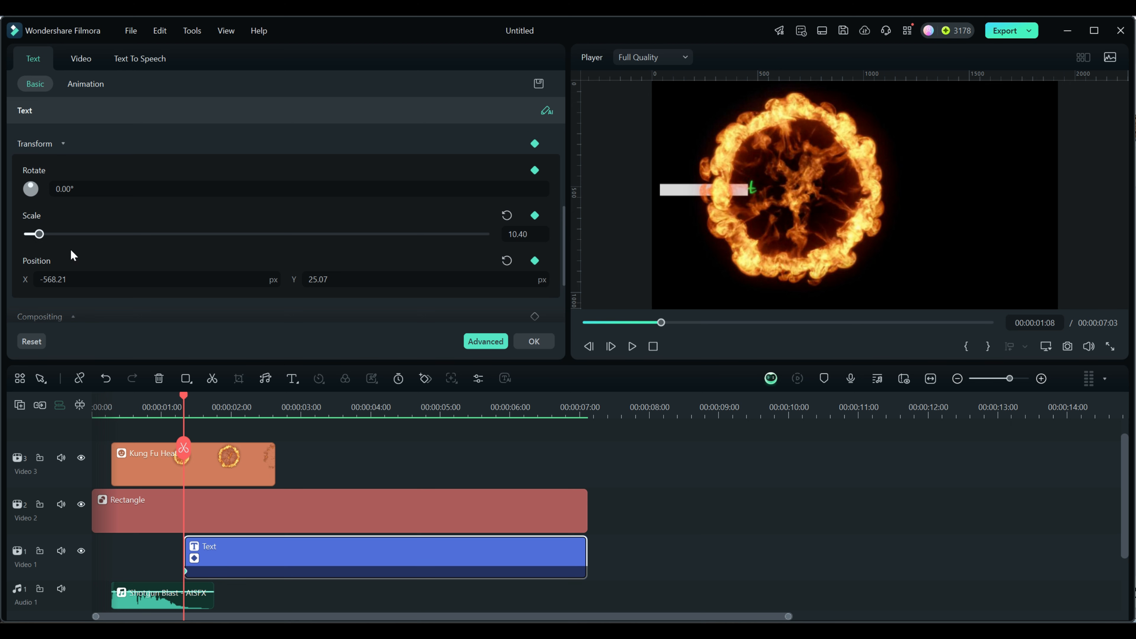
- At 00:00:06:11, set the text's X position to 758.79 px
{"action": "left_click_drag", "start_coordinate": [563, 244], "coordinate": [562, 251]}
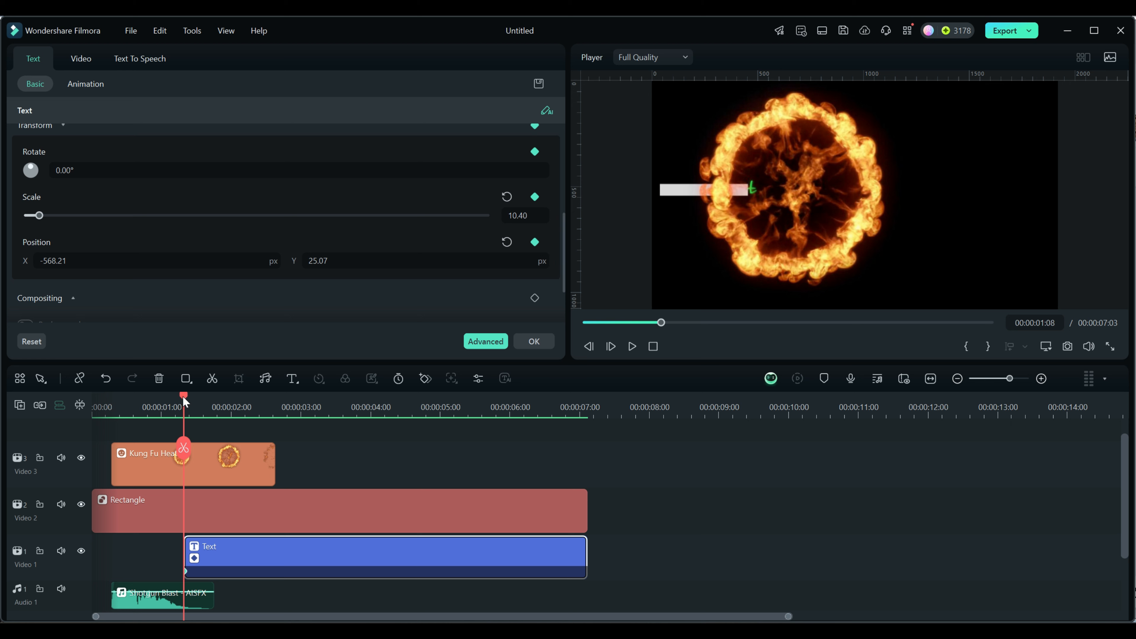
{"action": "left_click_drag", "start_coordinate": [183, 396], "coordinate": [542, 403]}
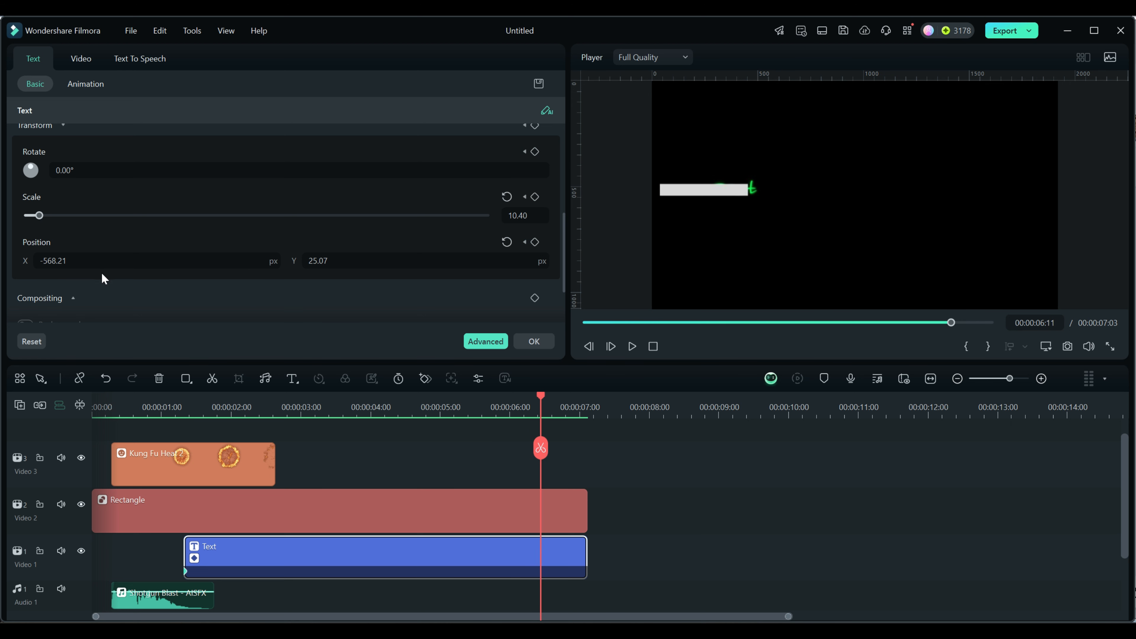
{"action": "left_click_drag", "start_coordinate": [53, 262], "coordinate": [219, 263]}
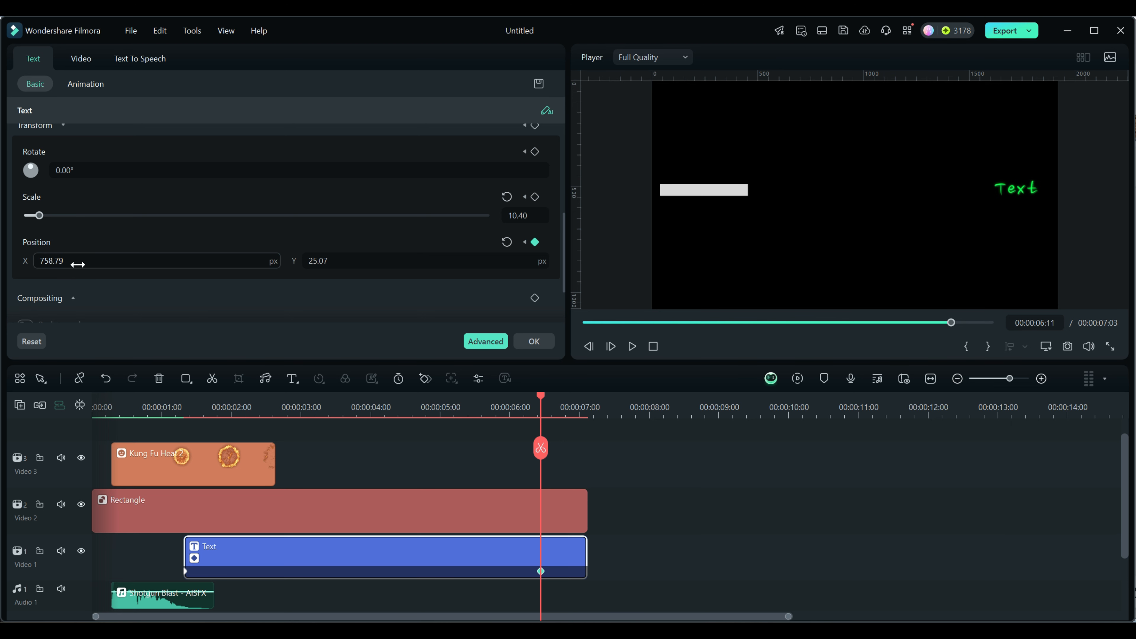
- Add a Rotate keyframe to the text clip at 00:00:02:14
{"action": "left_click", "coordinate": [185, 572]}
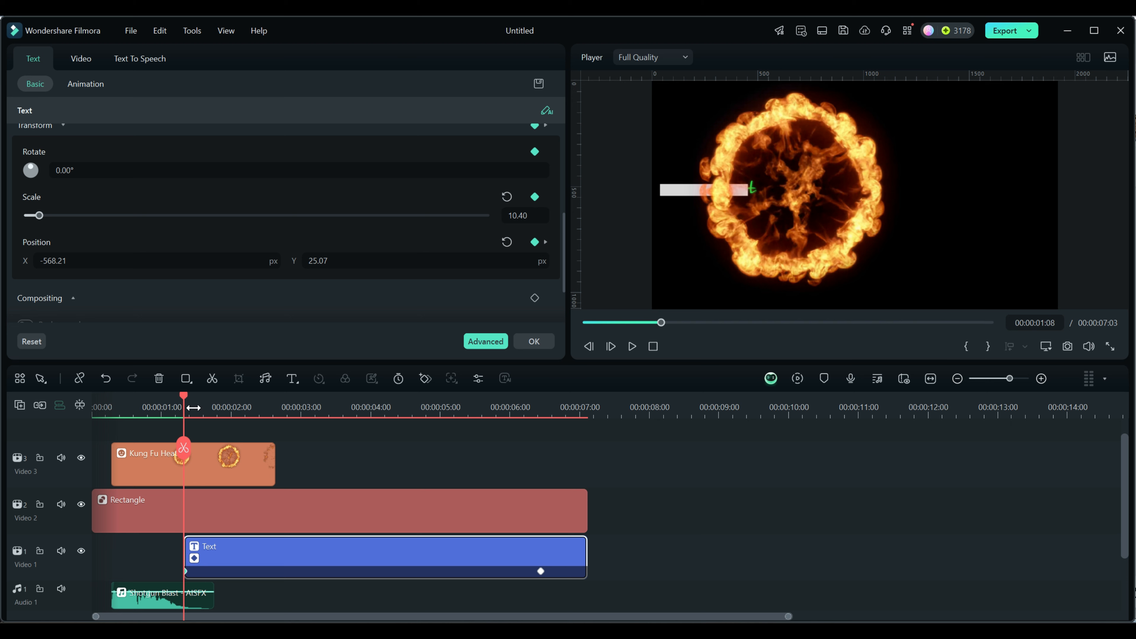
{"action": "left_click_drag", "start_coordinate": [182, 396], "coordinate": [271, 406]}
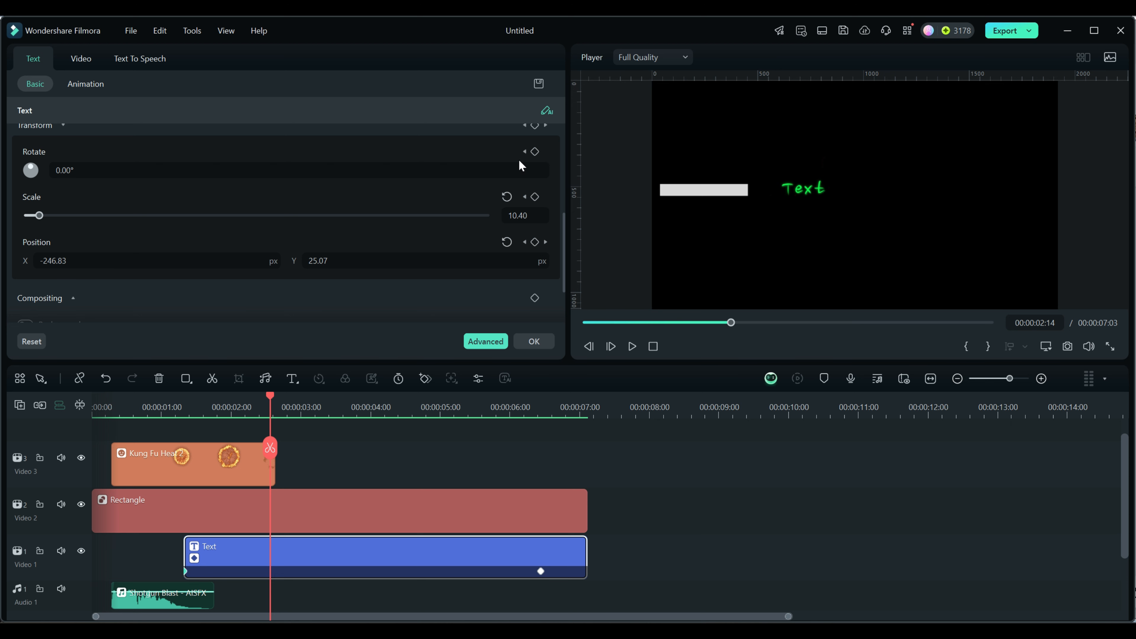
{"action": "left_click", "coordinate": [534, 151]}
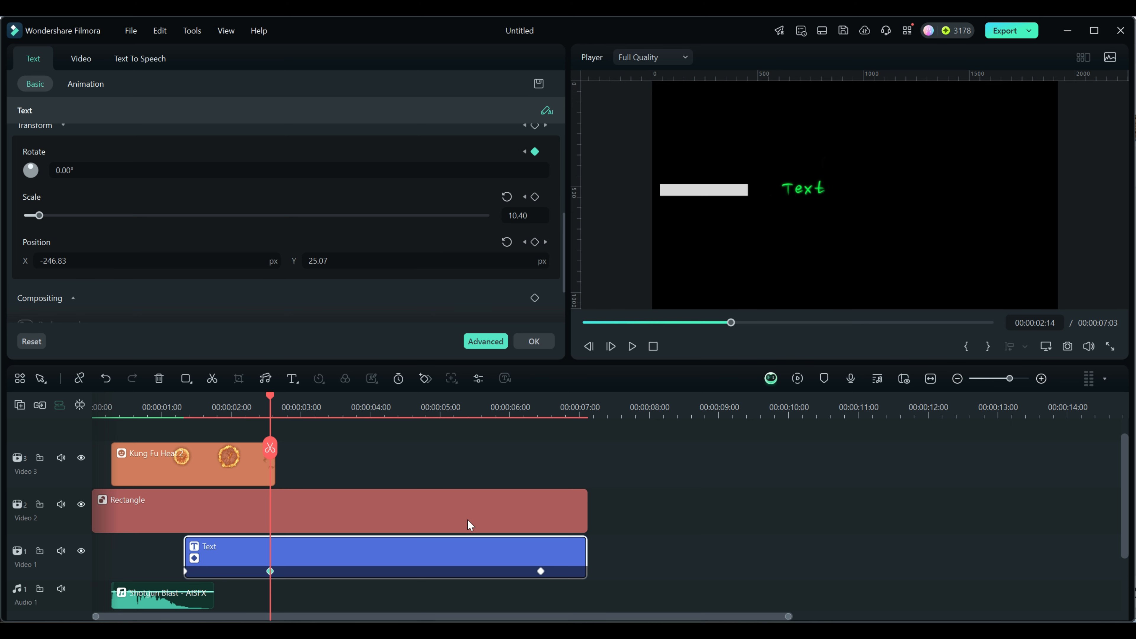
- At the final keyframe, set the text's rotation to 1087°
{"action": "left_click", "coordinate": [541, 573]}
{"action": "left_click_drag", "start_coordinate": [64, 170], "coordinate": [254, 170]}
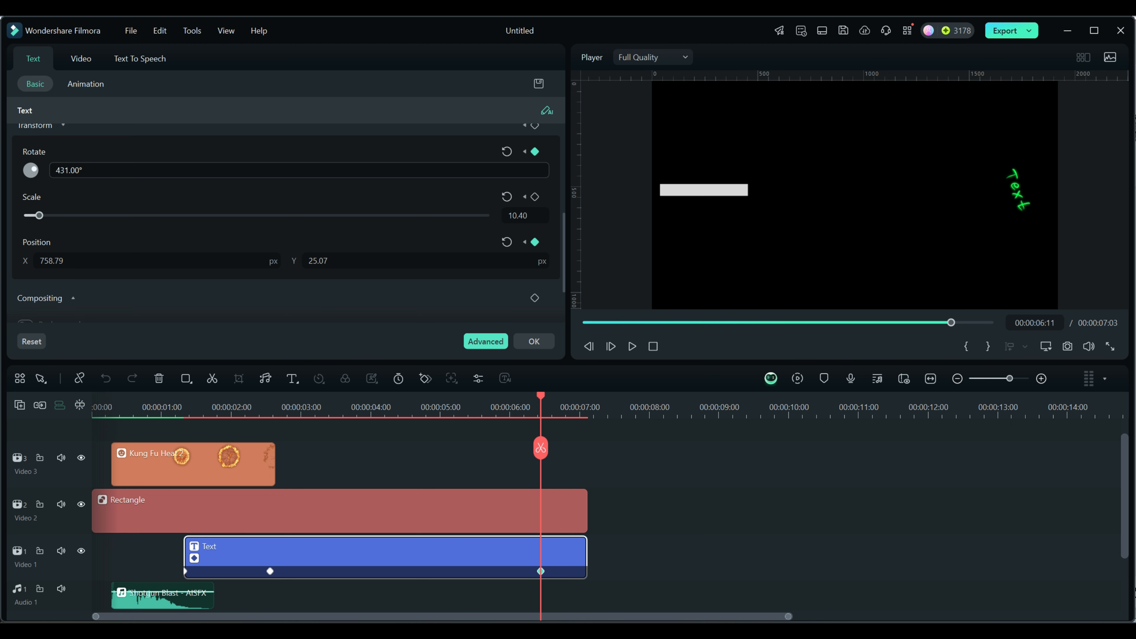
{"action": "left_click_drag", "start_coordinate": [88, 170], "coordinate": [319, 170]}
{"action": "left_click_drag", "start_coordinate": [82, 172], "coordinate": [107, 171]}
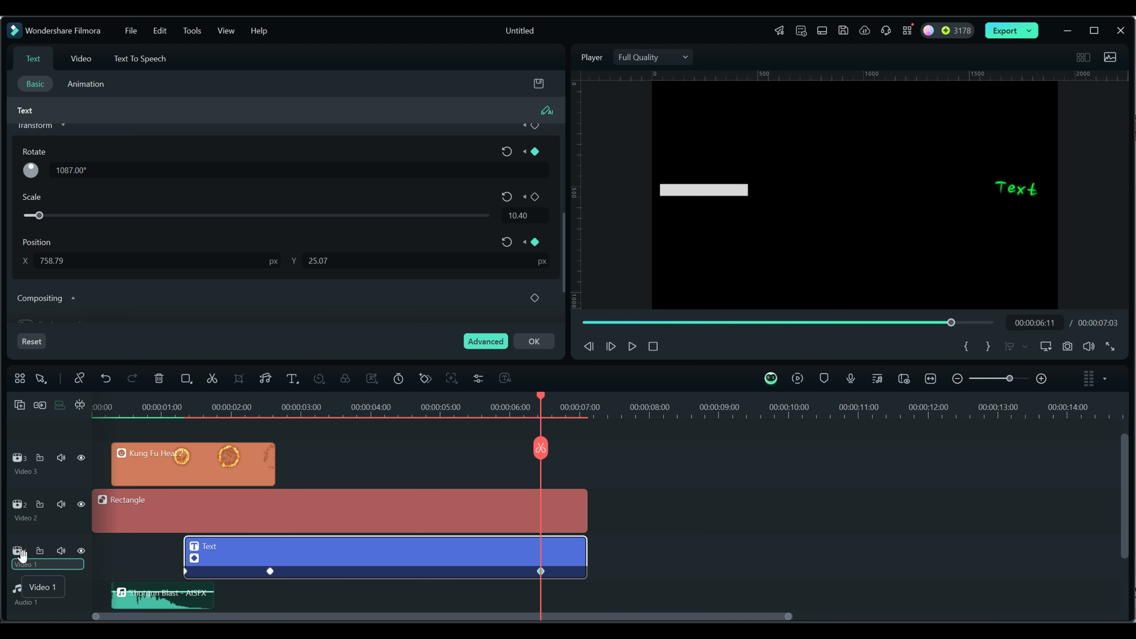
- Play the animation from the beginning to preview it
{"action": "left_click_drag", "start_coordinate": [537, 398], "coordinate": [63, 428]}
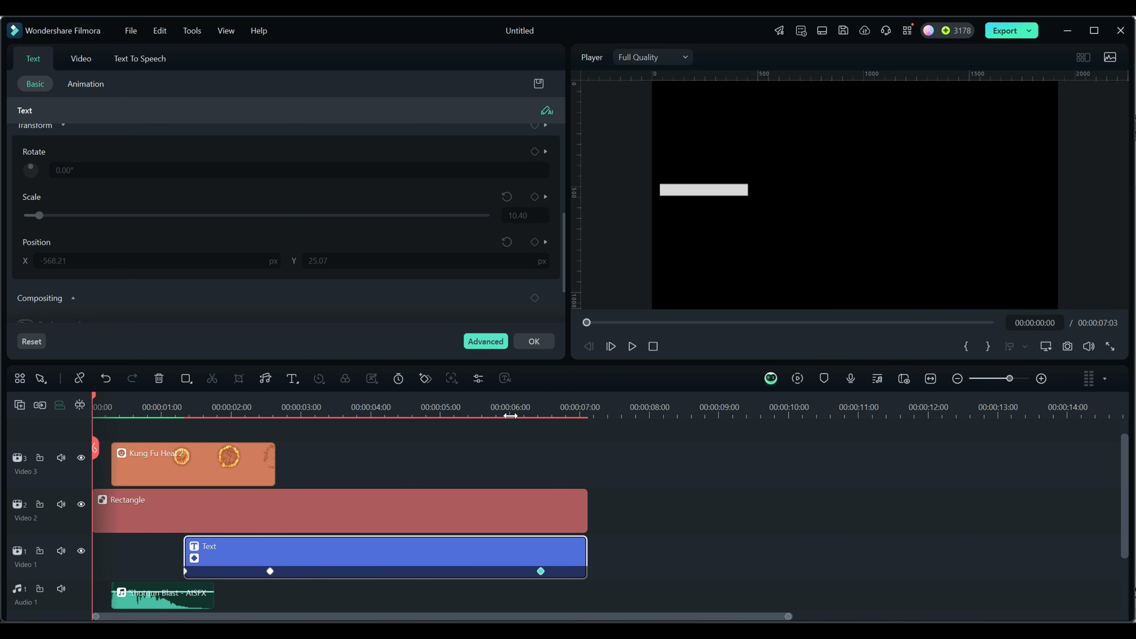
{"action": "left_click", "coordinate": [632, 346]}
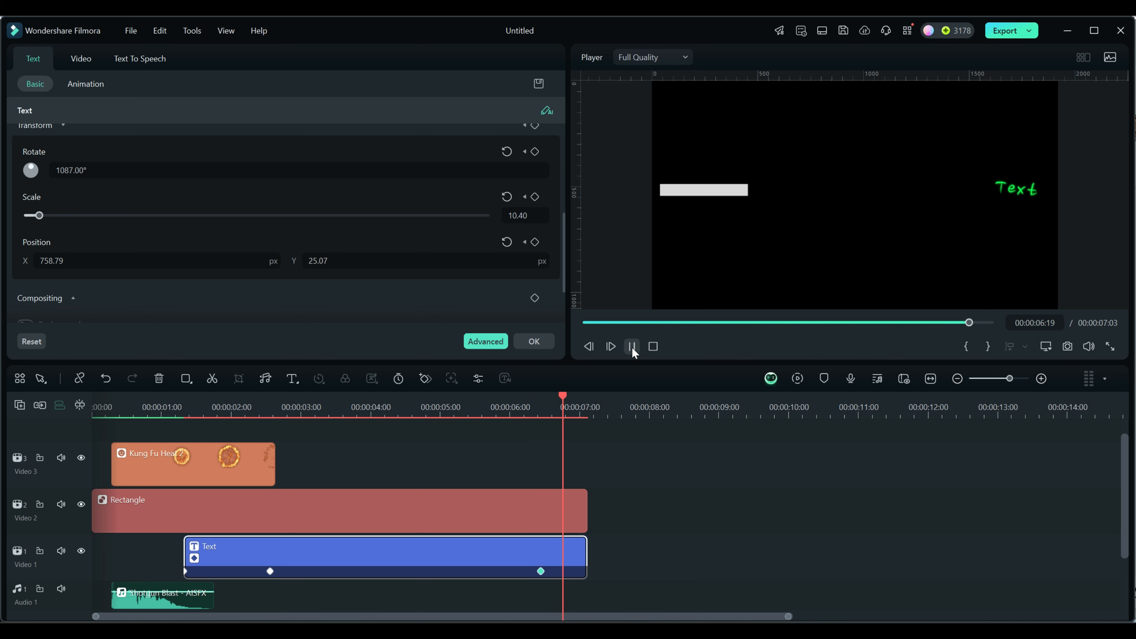
{"action": "left_click", "coordinate": [632, 347]}
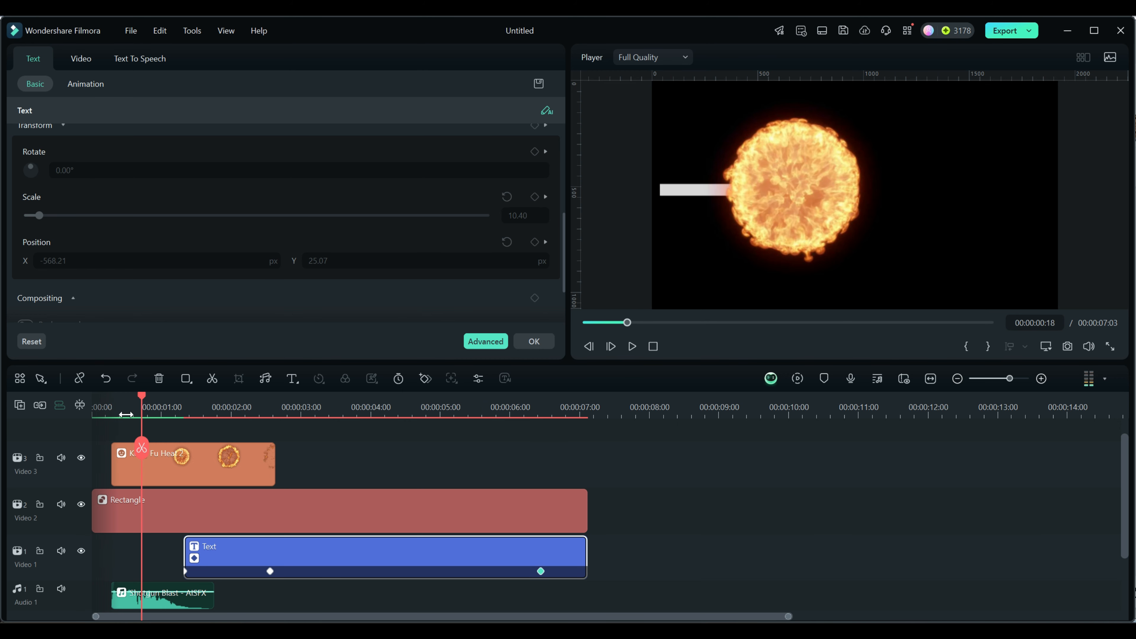
- Move the final keyframe of the text clip to 00:00:04:00
{"action": "left_click_drag", "start_coordinate": [141, 395], "coordinate": [188, 450]}
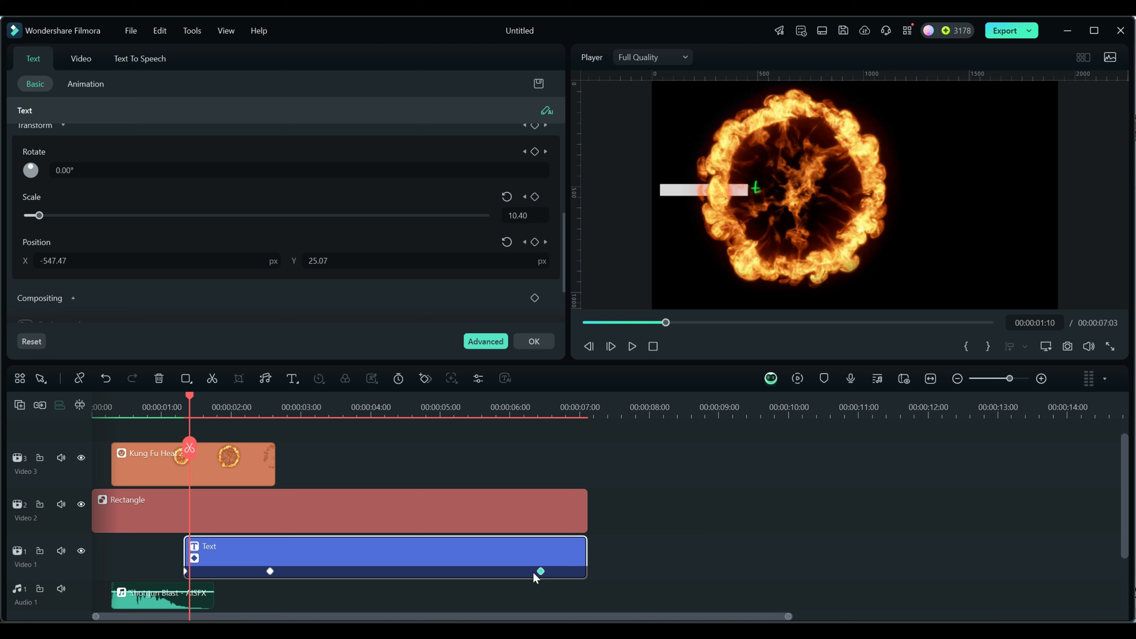
{"action": "left_click_drag", "start_coordinate": [542, 574], "coordinate": [370, 573]}
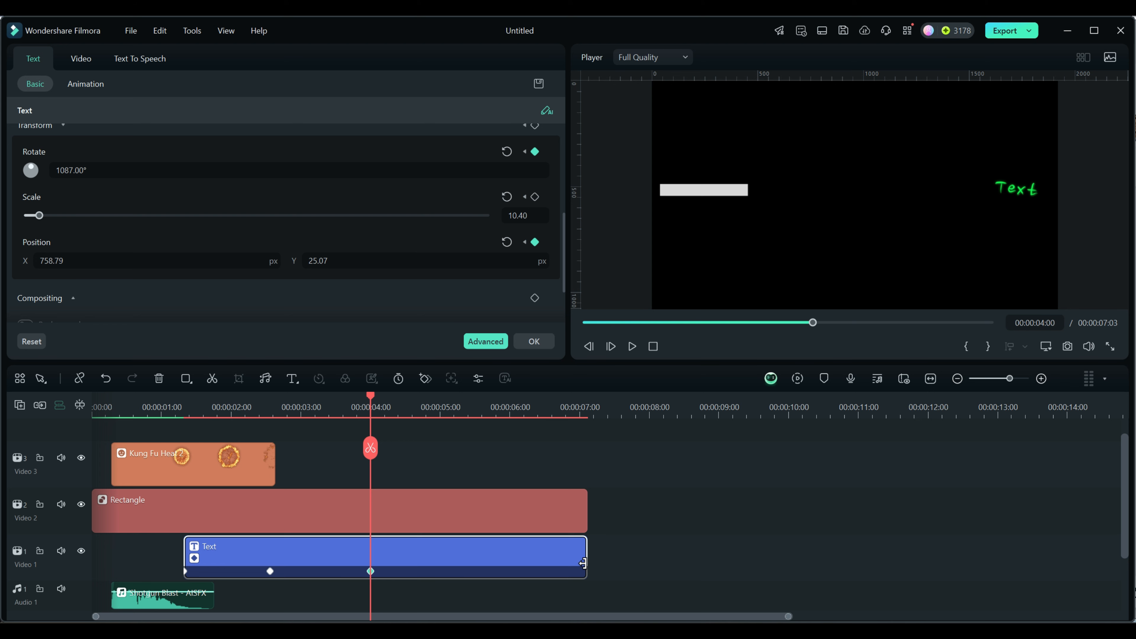
- Trim the text and rectangle clips to end at about 00:00:04:08
{"action": "left_click_drag", "start_coordinate": [584, 561], "coordinate": [448, 564]}
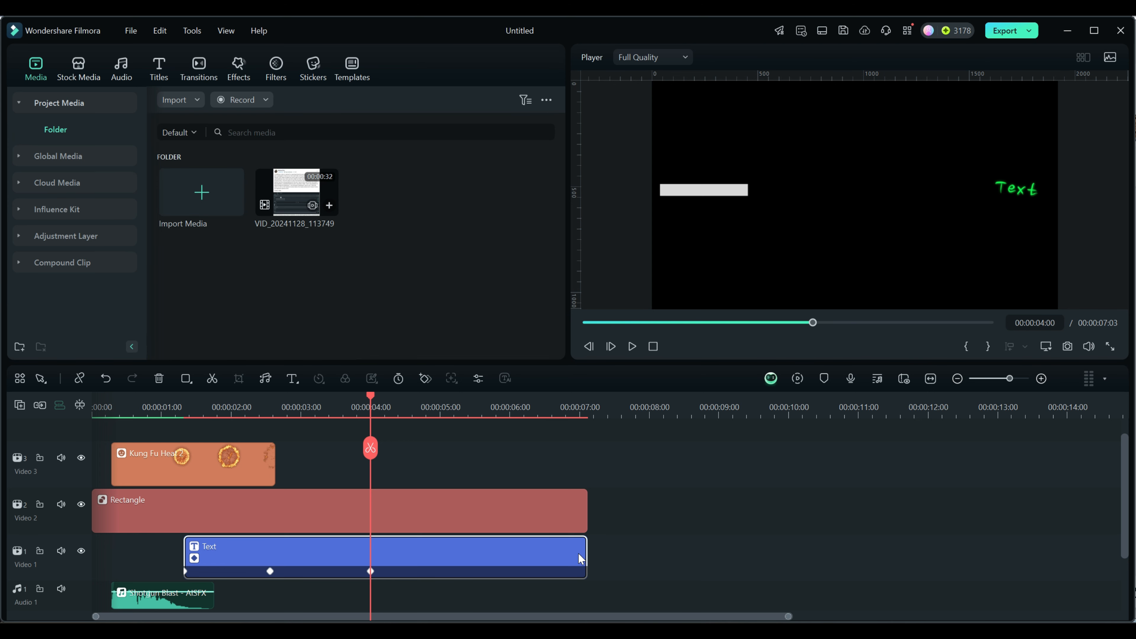
{"action": "left_click_drag", "start_coordinate": [585, 557], "coordinate": [376, 563]}
{"action": "left_click", "coordinate": [501, 515]}
{"action": "left_click_drag", "start_coordinate": [585, 504], "coordinate": [374, 518]}
{"action": "left_click_drag", "start_coordinate": [374, 518], "coordinate": [390, 553]}
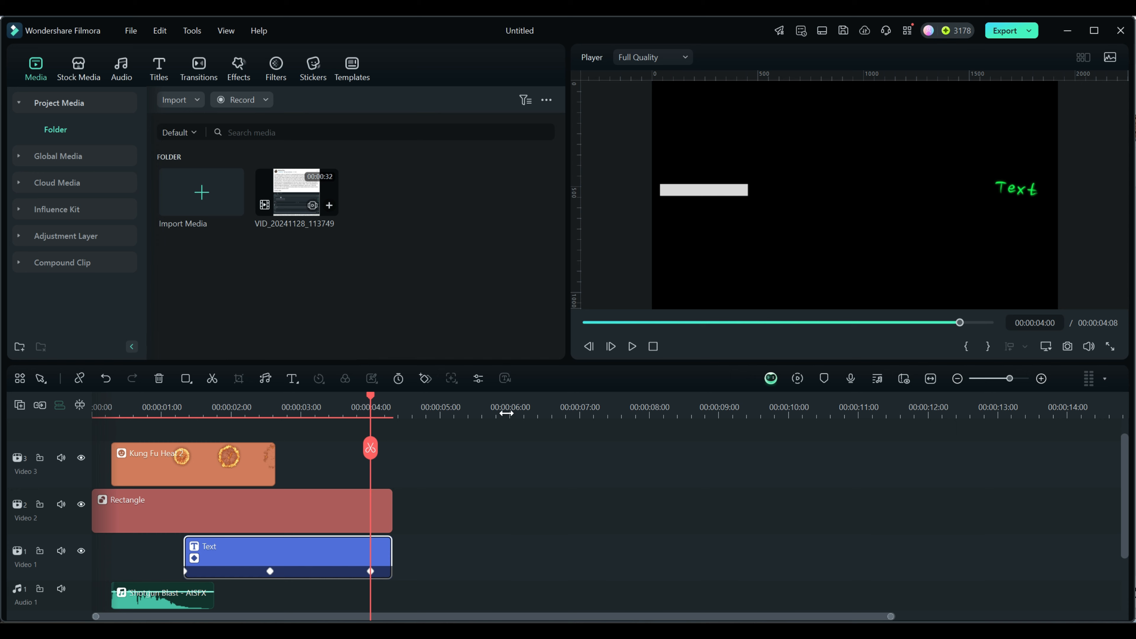
- Shift the text clip's middle keyframe slightly earlier and its final keyframe to 00:00:03:07
{"action": "left_click", "coordinate": [632, 346]}
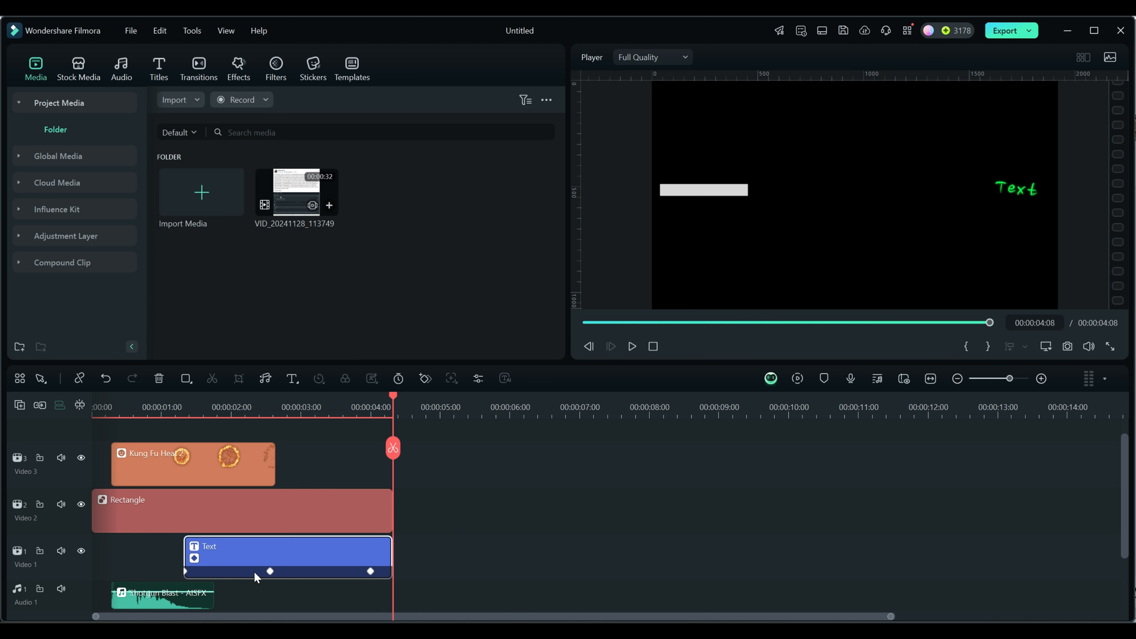
{"action": "left_click", "coordinate": [270, 570]}
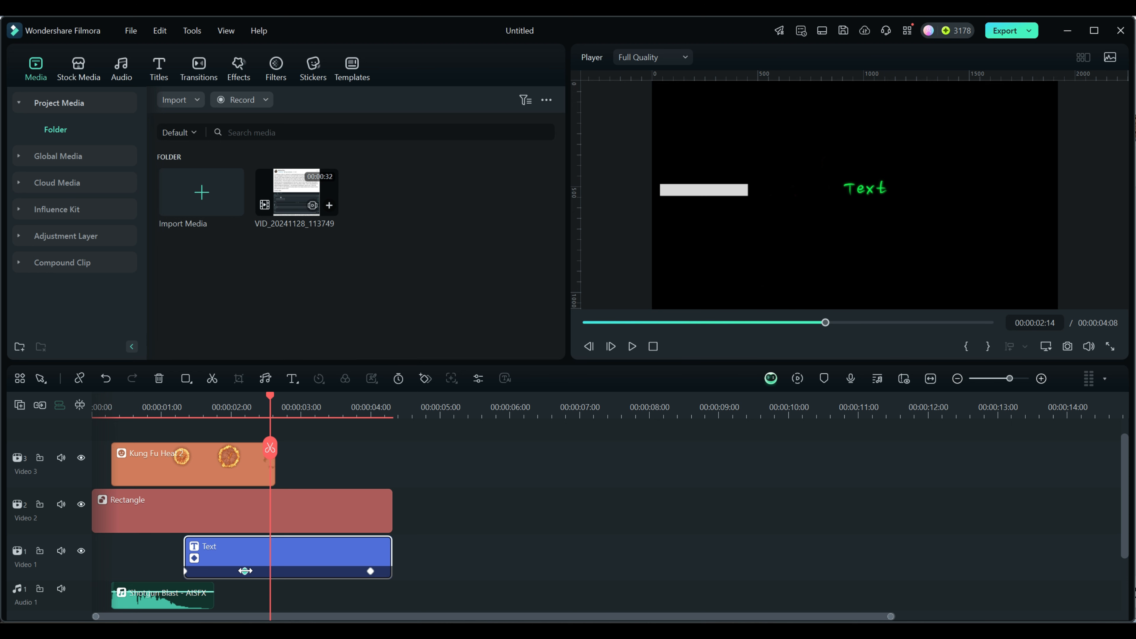
{"action": "left_click", "coordinate": [245, 571]}
{"action": "left_click", "coordinate": [371, 571]}
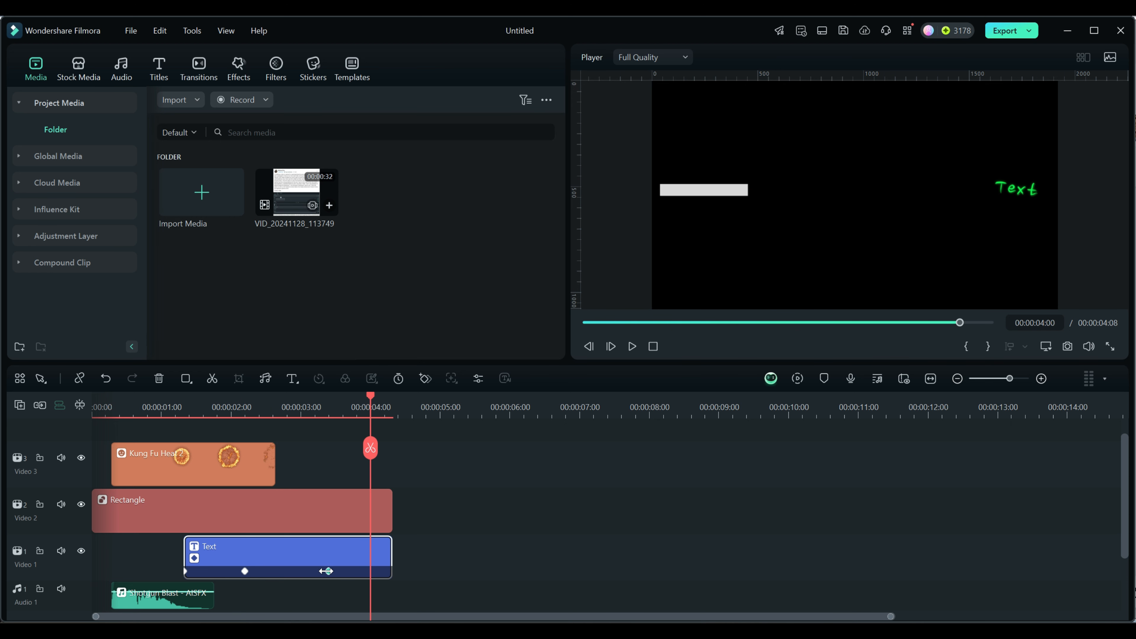
{"action": "left_click", "coordinate": [321, 572]}
- Trim the text and rectangle clips to end at 00:00:03:16
{"action": "left_click_drag", "start_coordinate": [392, 557], "coordinate": [345, 558]}
{"action": "left_click", "coordinate": [357, 530]}
{"action": "left_click_drag", "start_coordinate": [389, 507], "coordinate": [344, 511]}
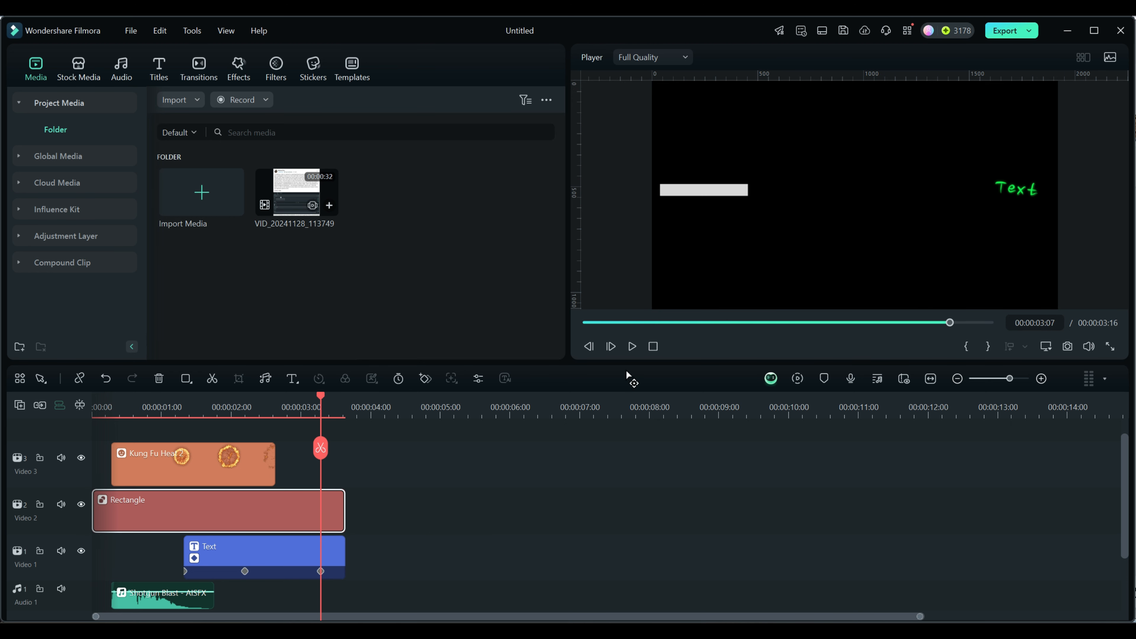
- Move the middle keyframe to about 00:00:01:18 and preview the animation
{"action": "left_click", "coordinate": [653, 346]}
{"action": "left_click", "coordinate": [632, 347]}
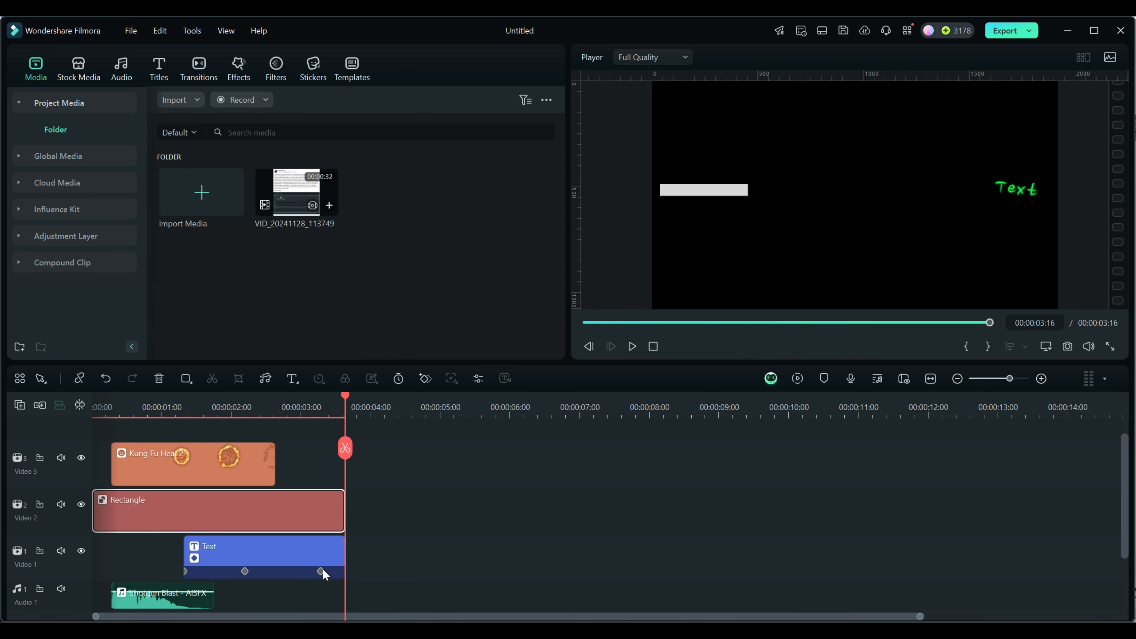
{"action": "left_click_drag", "start_coordinate": [244, 571], "coordinate": [212, 571]}
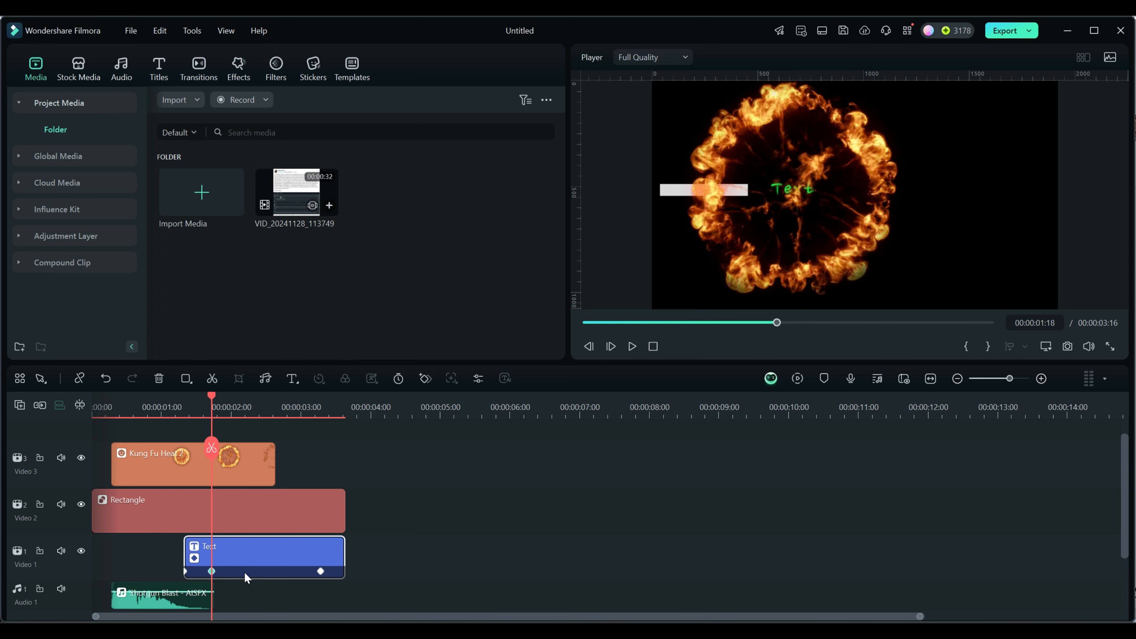
{"action": "left_click", "coordinate": [650, 346]}
{"action": "left_click", "coordinate": [631, 346]}
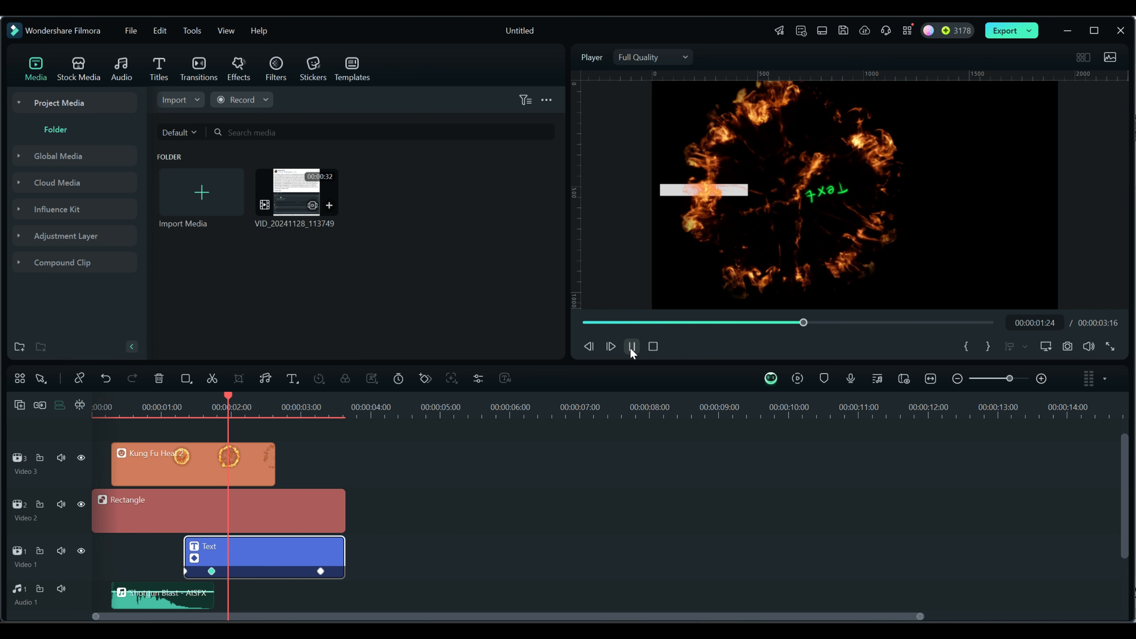